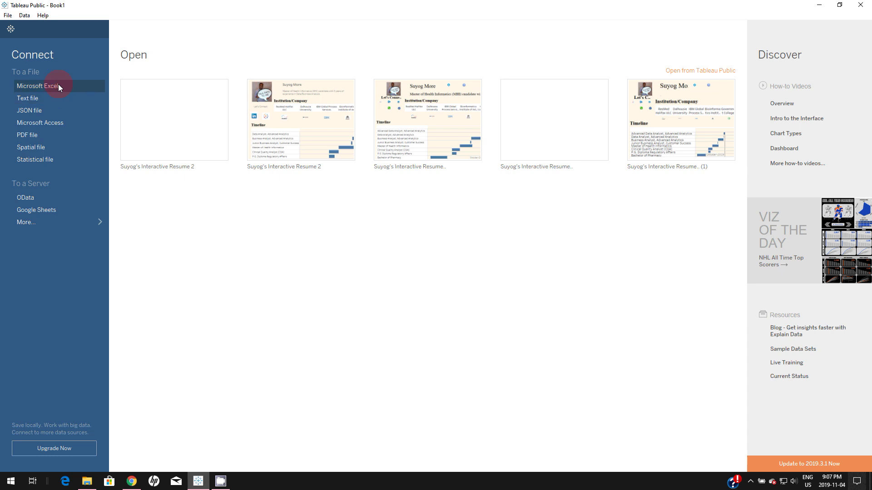
# Connect to the airbnb Excel workbook as the data source and open Sheet 1
pyautogui.click(58, 83)
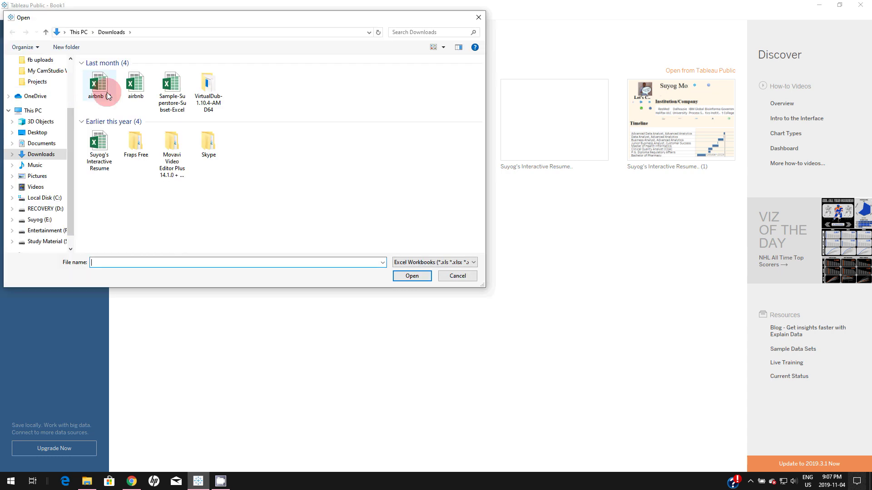
pyautogui.click(131, 97)
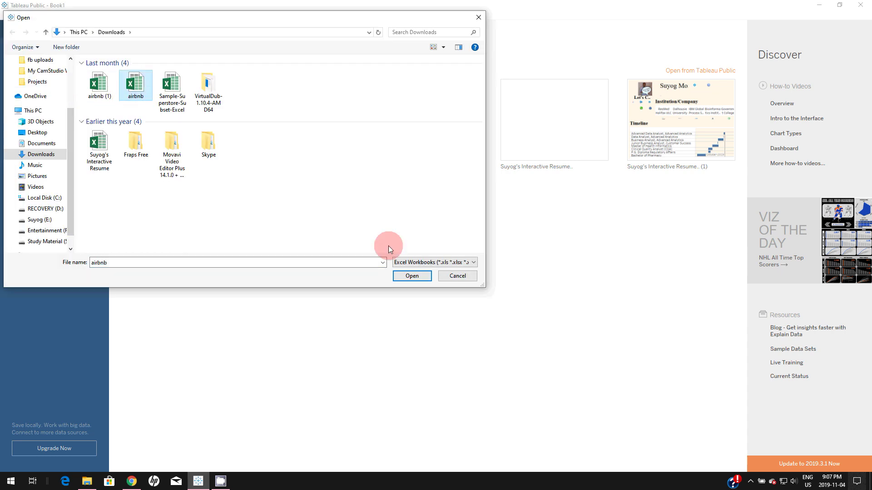
pyautogui.click(409, 276)
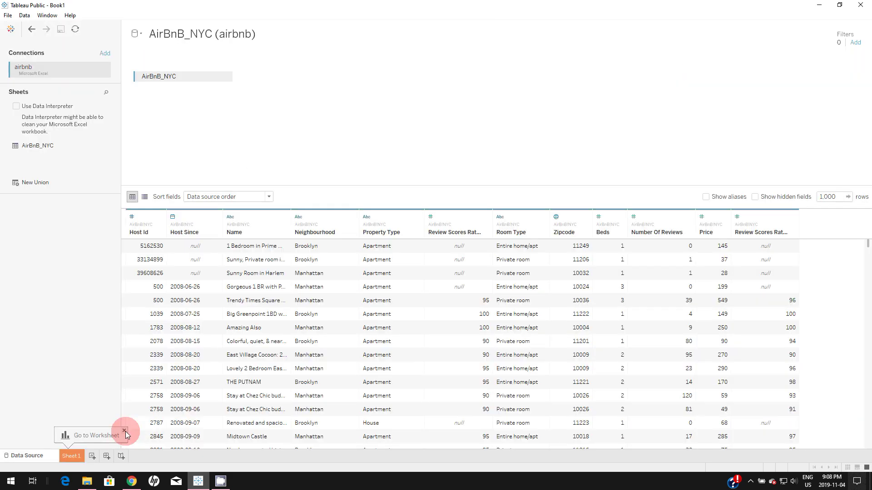
pyautogui.click(125, 432)
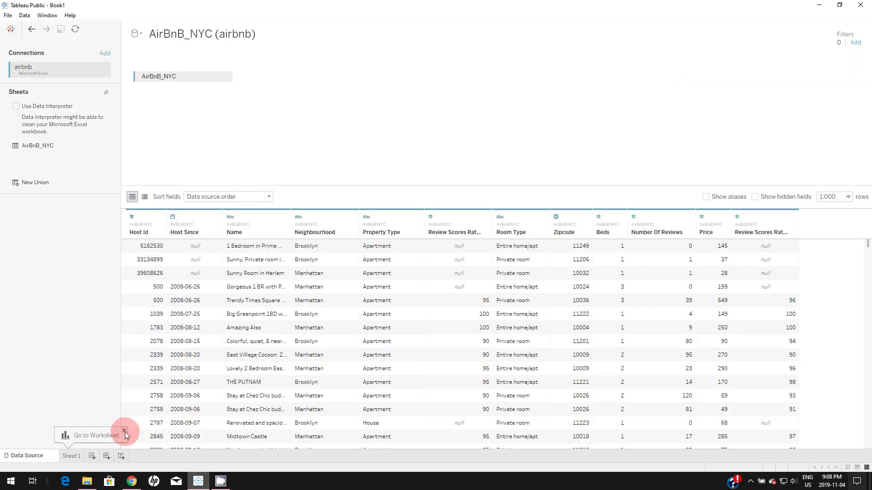
pyautogui.click(72, 456)
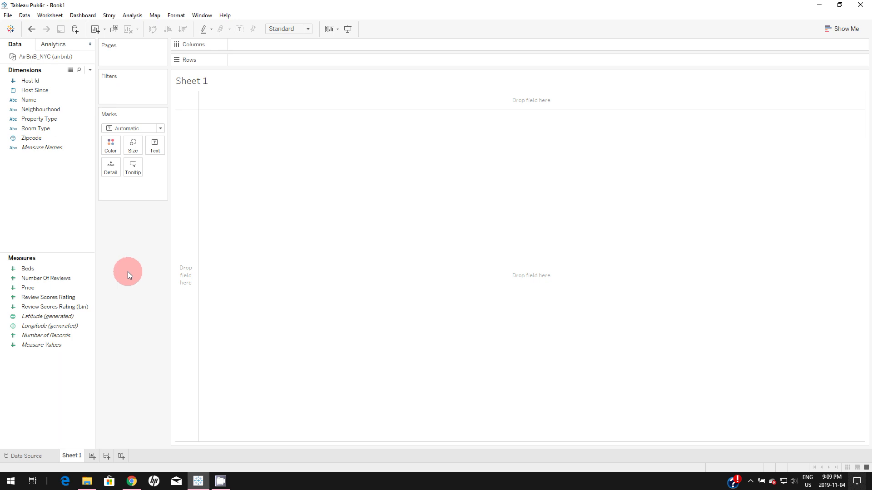
# Chart SUM(Price) with Neighbourhood on Columns, and colour each bar by Neighbourhood
pyautogui.click(39, 109)
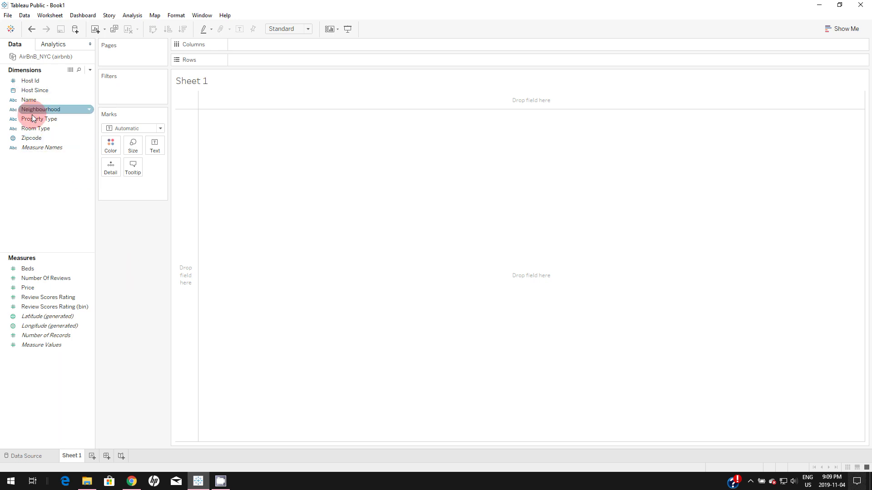
pyautogui.moveTo(33, 119); pyautogui.dragTo(240, 45)
pyautogui.moveTo(37, 299); pyautogui.dragTo(36, 304)
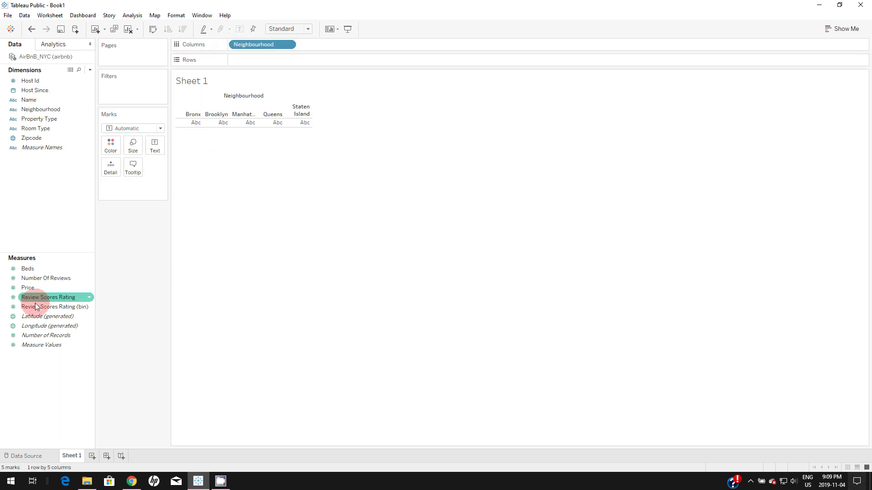
pyautogui.click(29, 288)
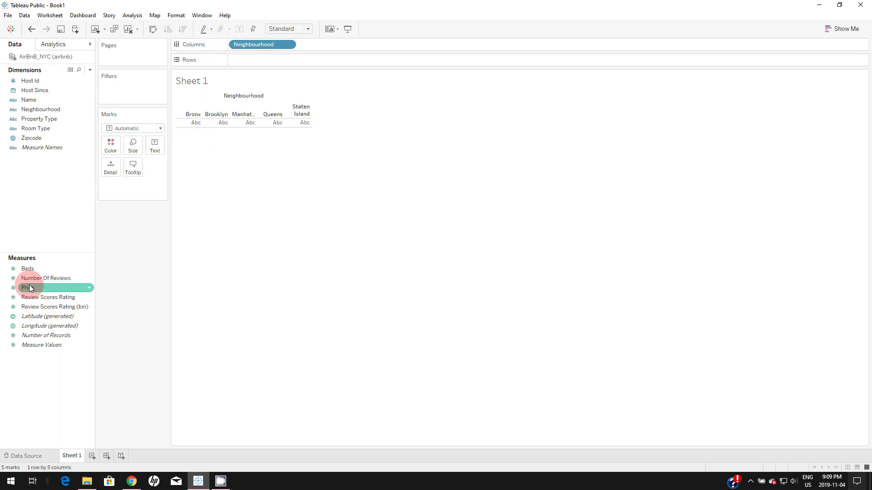
pyautogui.moveTo(30, 289)
pyautogui.mouseDown()
pyautogui.moveTo(92, 270)
pyautogui.moveTo(185, 198)
pyautogui.moveTo(206, 124)
pyautogui.moveTo(248, 59)
pyautogui.mouseUp()
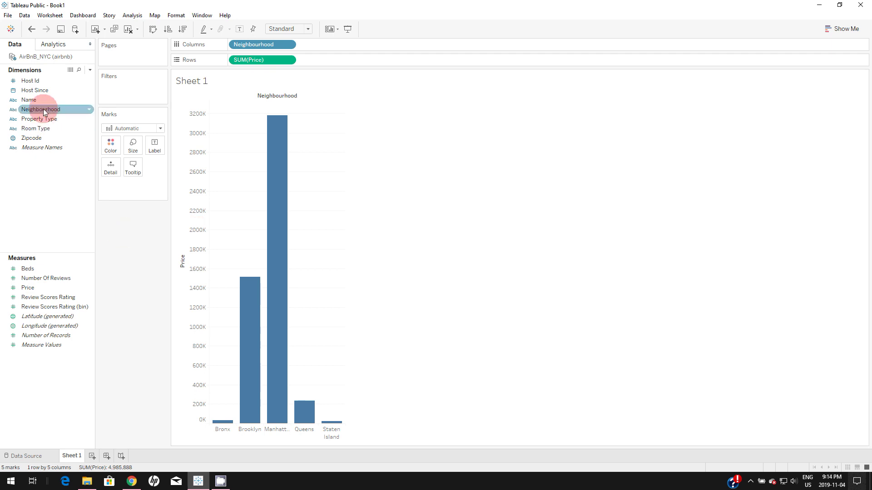
pyautogui.moveTo(44, 111); pyautogui.dragTo(111, 147)
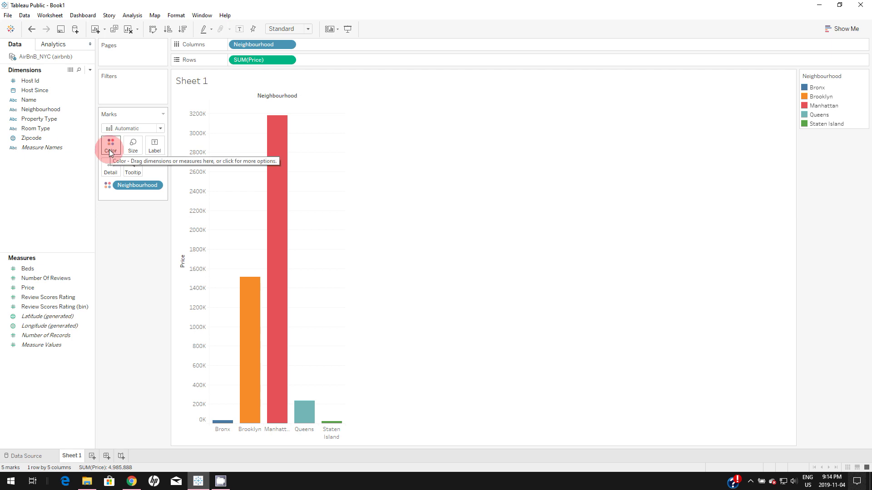
# Browse the palette list in Edit Colors for Neighbourhood, then switch to Chrome's Turkey Day palette page
pyautogui.click(109, 148)
pyautogui.click(126, 177)
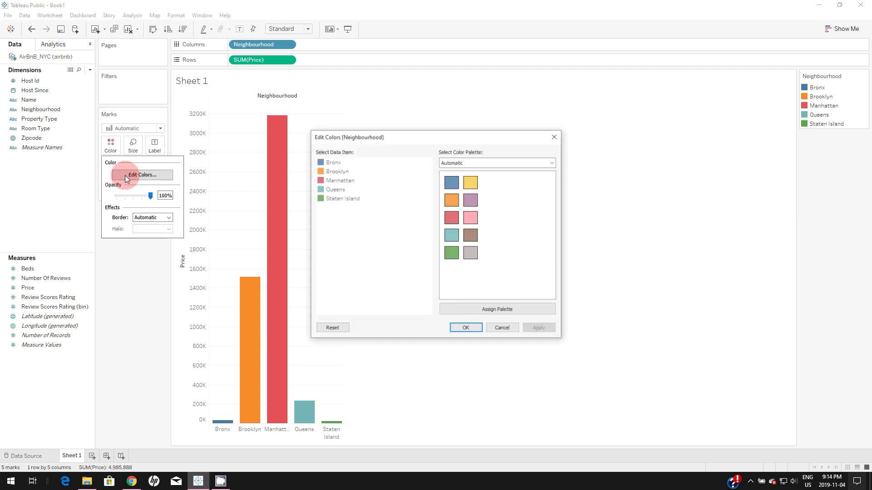
pyautogui.click(462, 163)
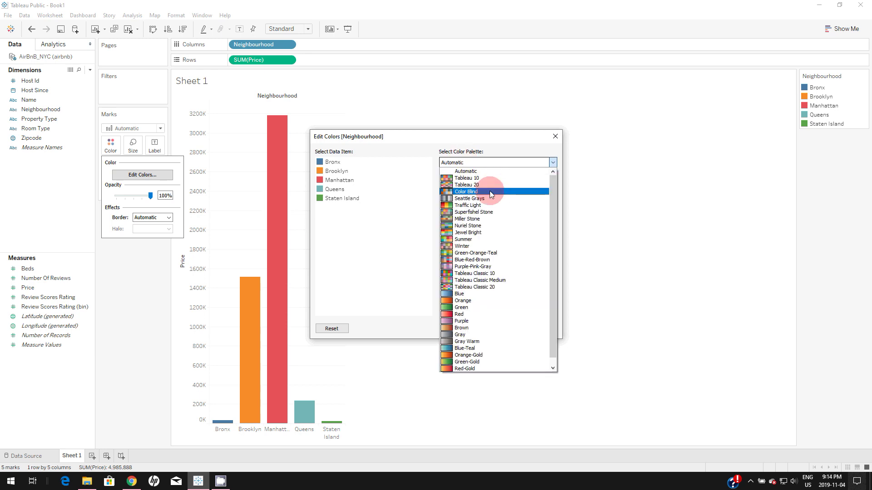
pyautogui.scroll(-1, 490, 200)
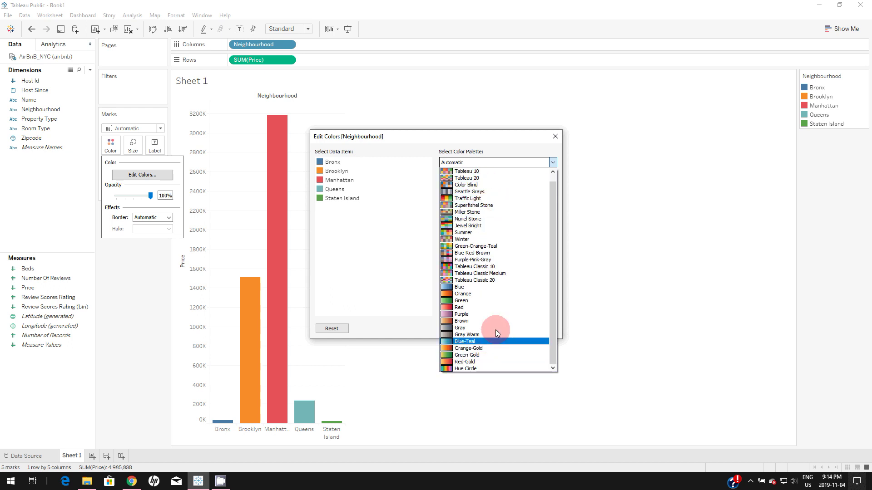
pyautogui.scroll(1, 497, 322)
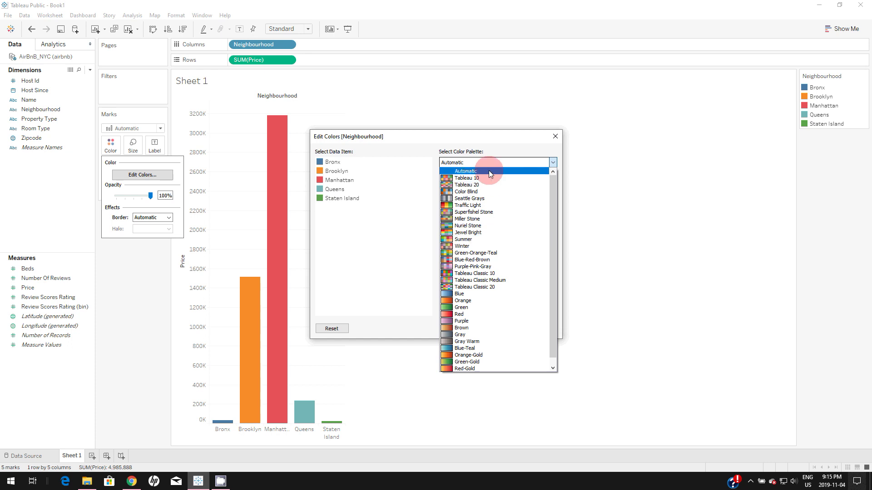
pyautogui.scroll(-1, 501, 289)
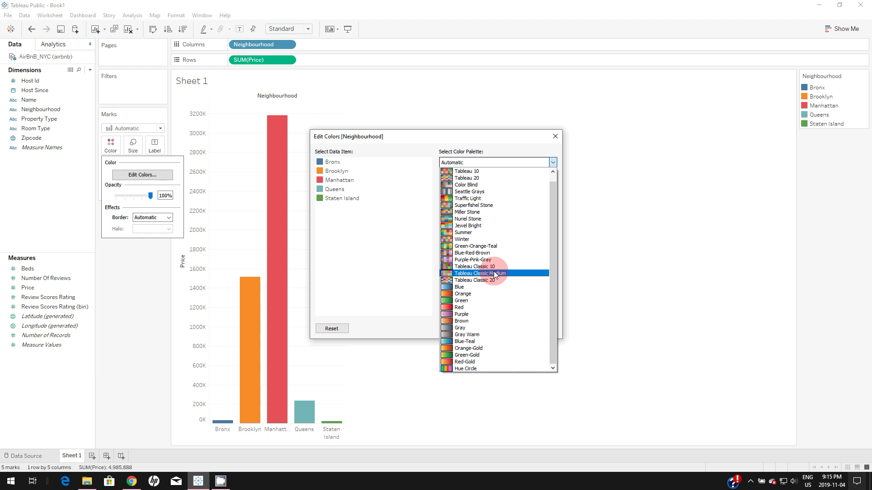
pyautogui.hotkey('alt', 'Tab')
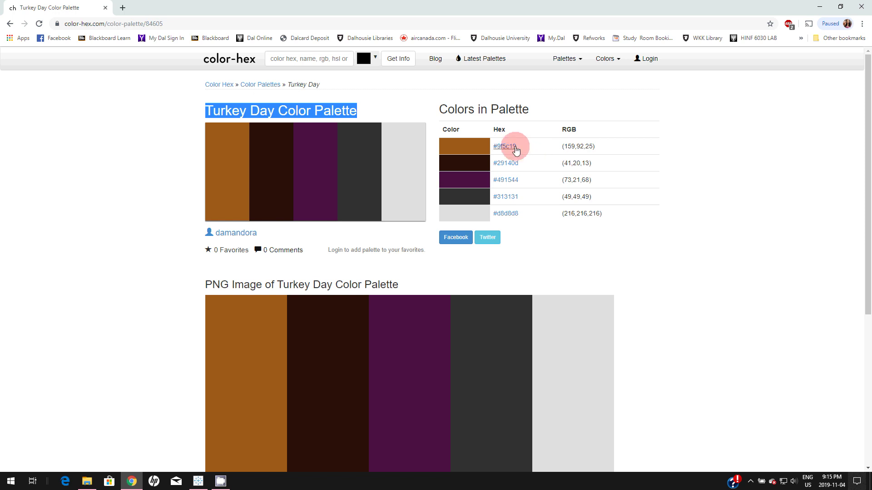
# Select the first Turkey Day hex code, #9f5c19, in the Colors in Palette table
pyautogui.moveTo(516, 149)
pyautogui.mouseDown()
pyautogui.moveTo(498, 154)
pyautogui.moveTo(510, 153)
pyautogui.mouseUp()
pyautogui.hotkey('ctrl', 'c')
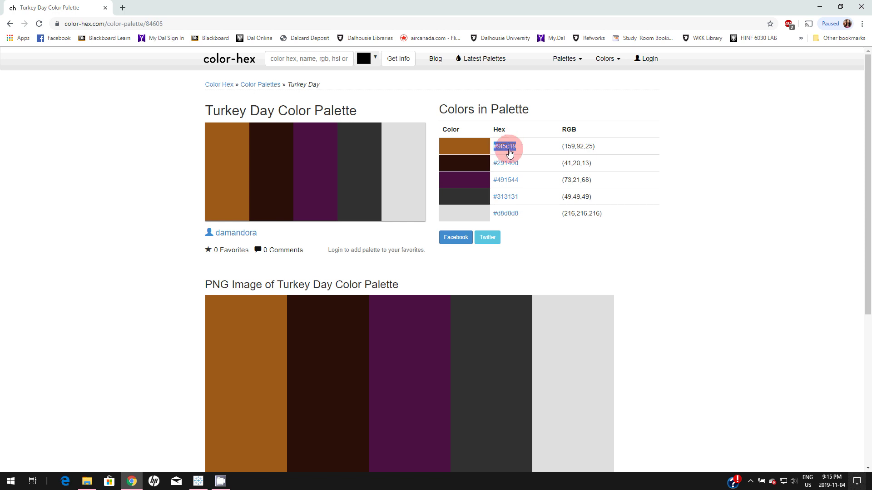
# Change the Bronx colour from #bab0ac to the pasted brown #9f5c19
pyautogui.moveTo(198, 487)
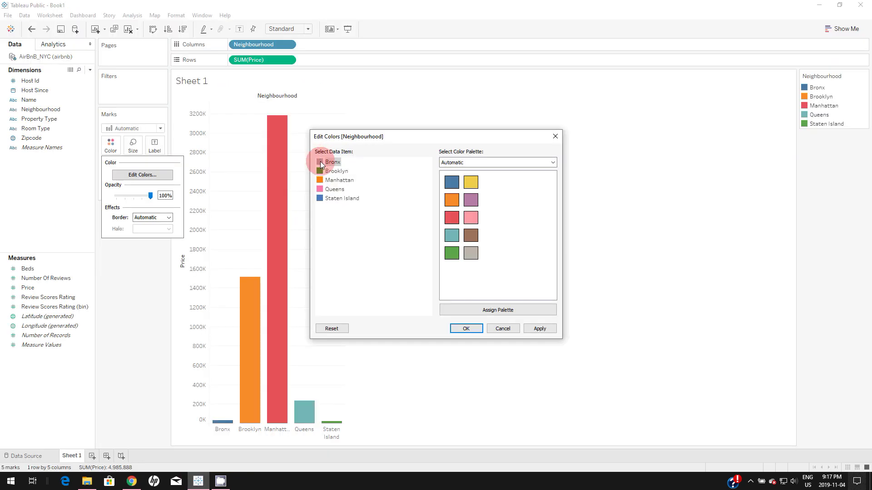
pyautogui.doubleClick(320, 162)
pyautogui.click(432, 285)
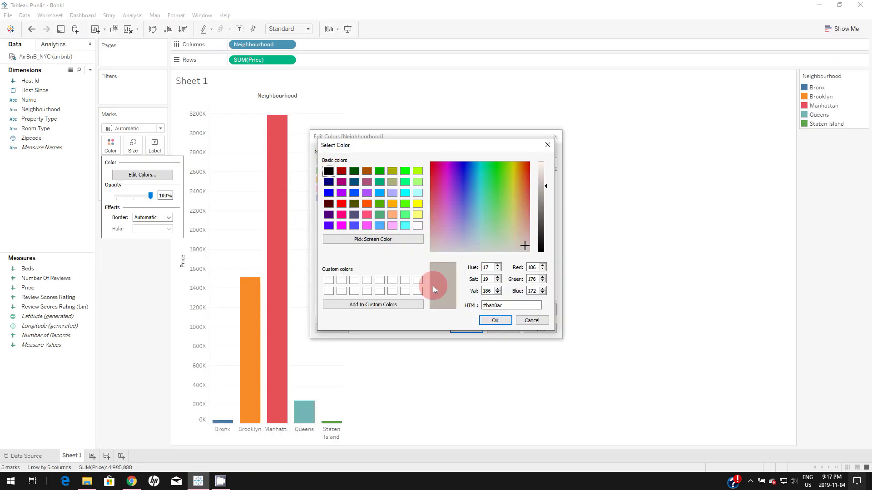
pyautogui.moveTo(477, 305); pyautogui.dragTo(501, 299)
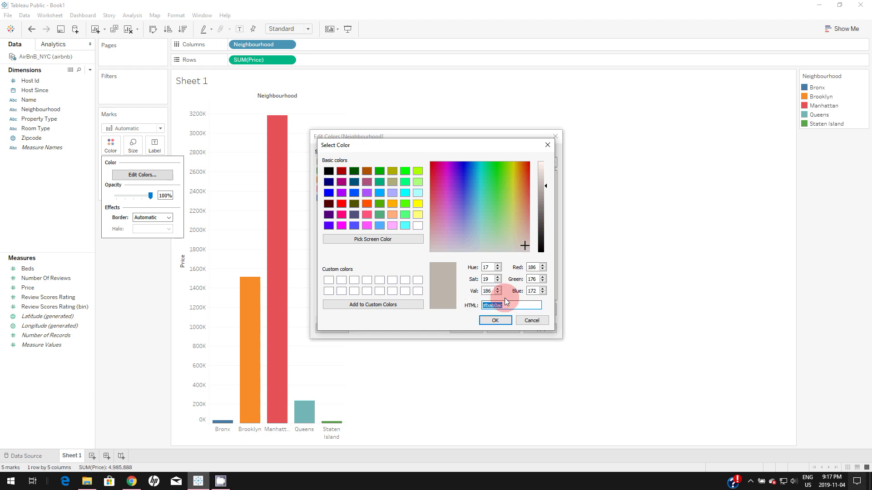
pyautogui.rightClick(504, 299)
pyautogui.click(526, 330)
pyautogui.rightClick(505, 305)
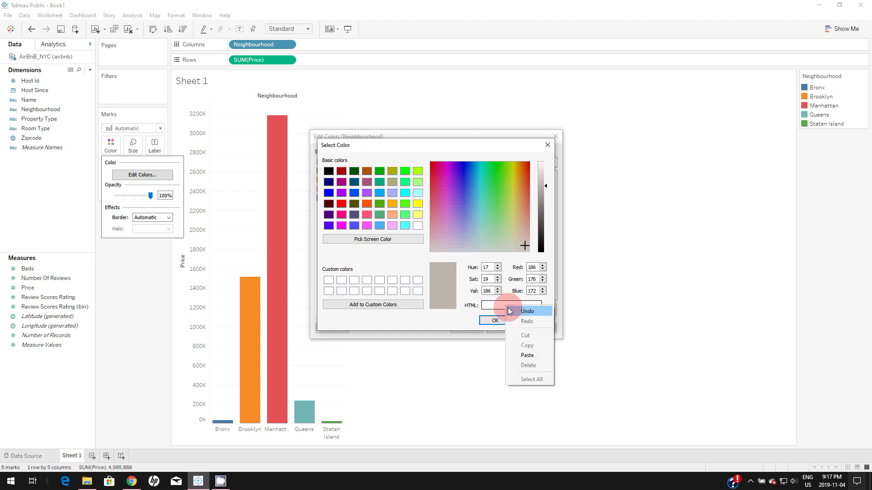
pyautogui.click(527, 355)
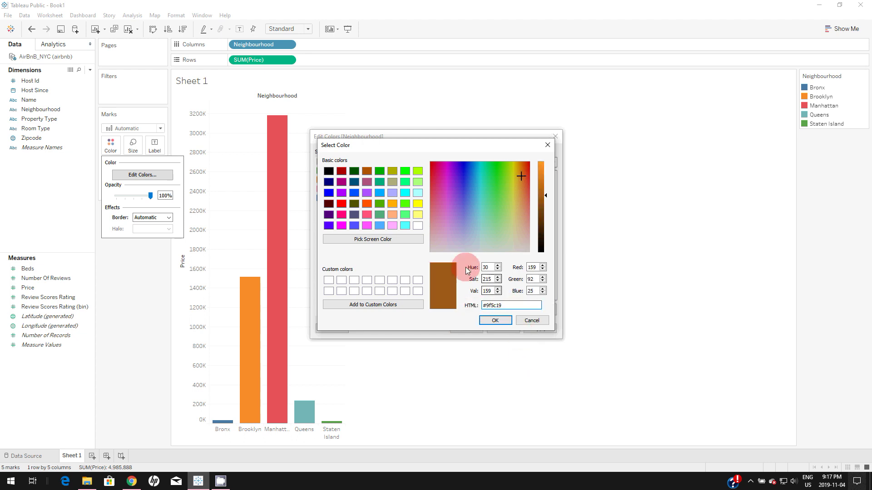
pyautogui.press('Return')
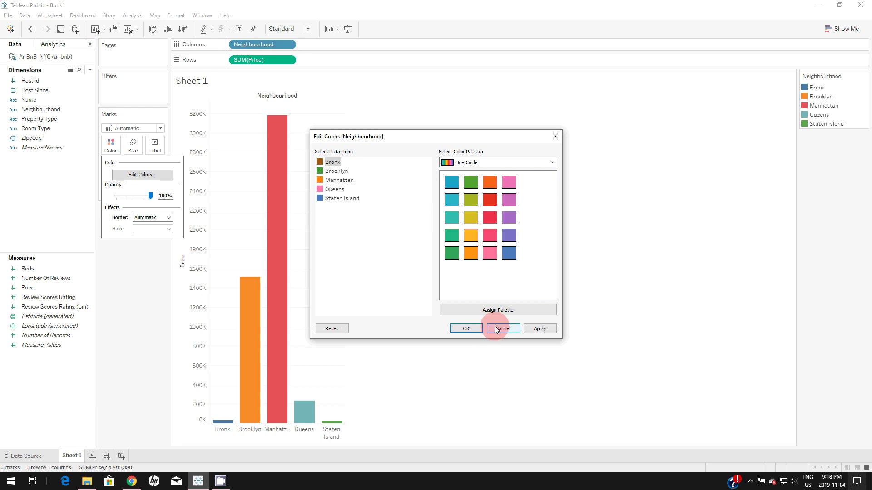
# Look through the palette list, keep Hue Circle, and cancel the colour editor
pyautogui.click(486, 163)
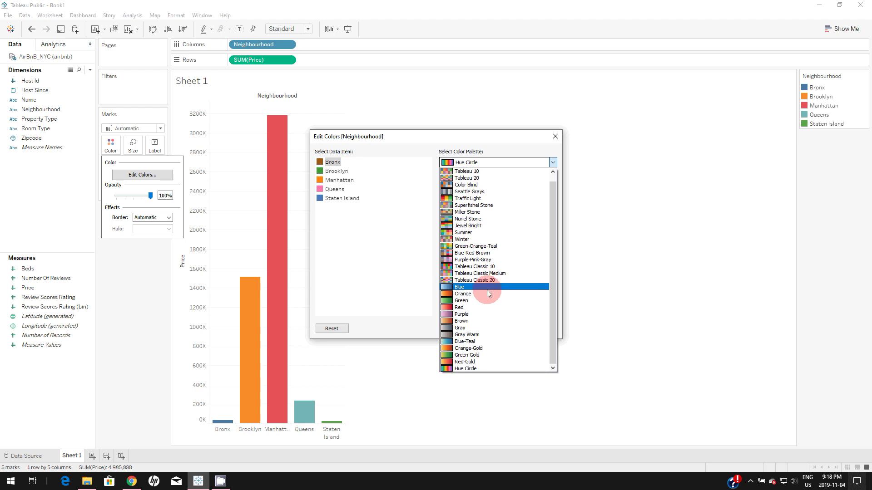
pyautogui.click(597, 271)
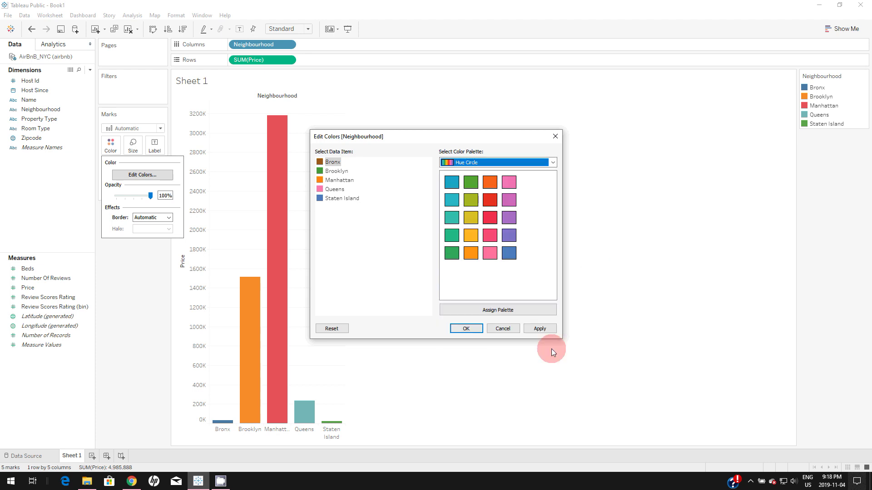
pyautogui.click(506, 331)
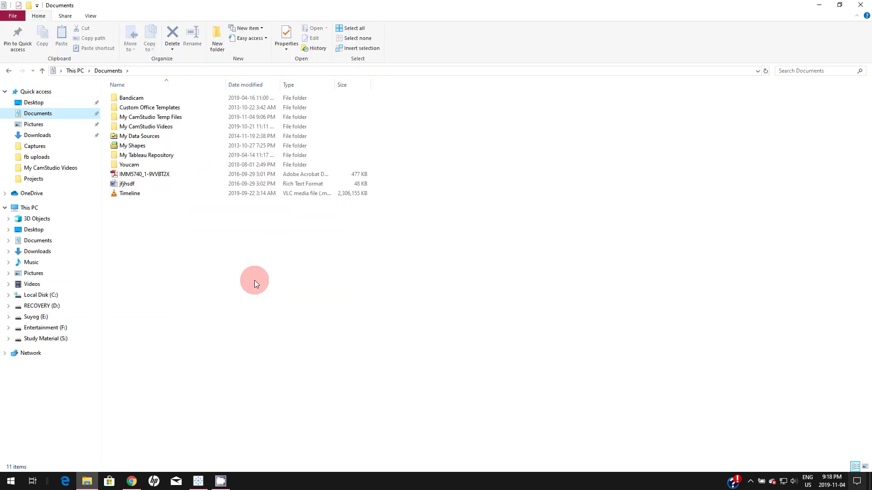
# Open the Preferences file from My Tableau Repository in Notepad via Open with
pyautogui.click(133, 157)
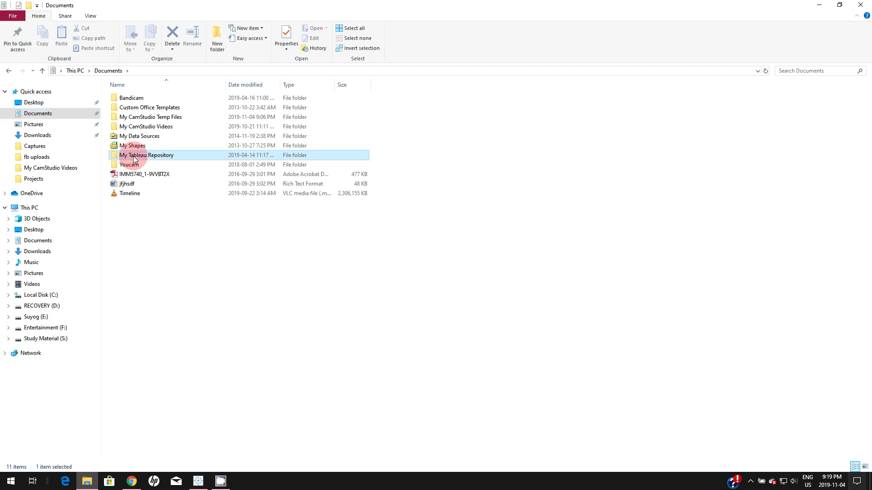
pyautogui.doubleClick(133, 156)
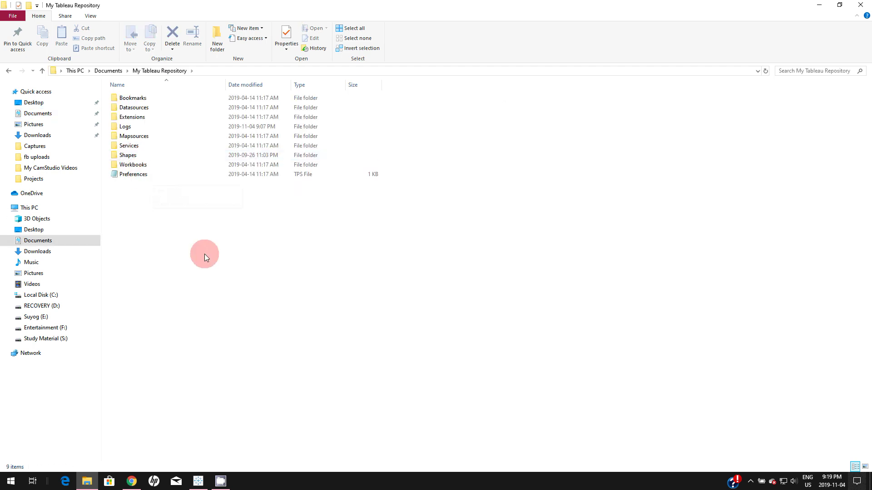
pyautogui.doubleClick(138, 176)
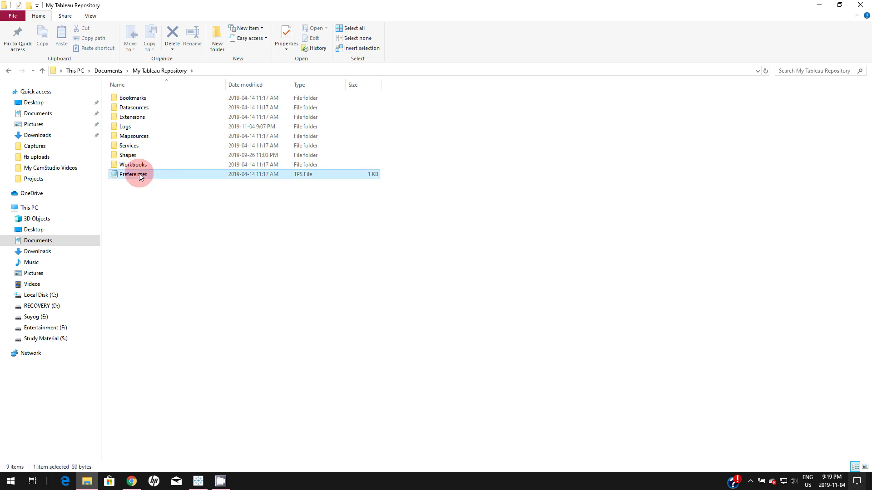
pyautogui.rightClick(142, 183)
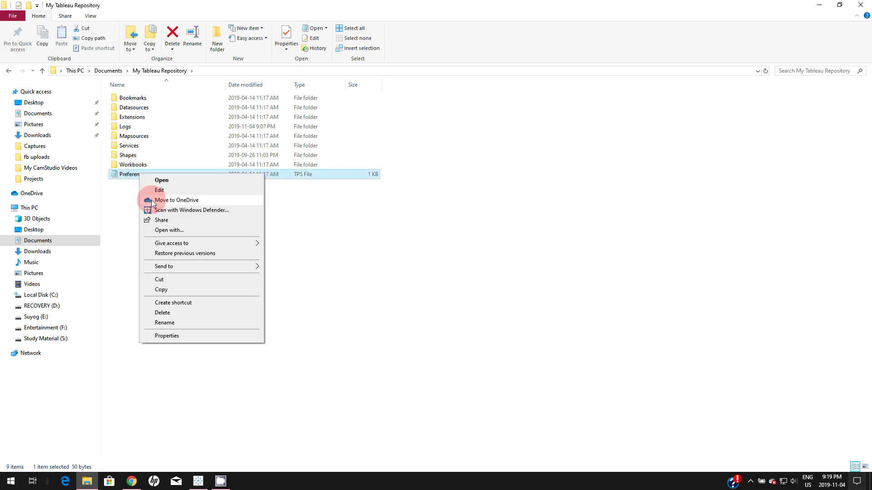
pyautogui.click(168, 230)
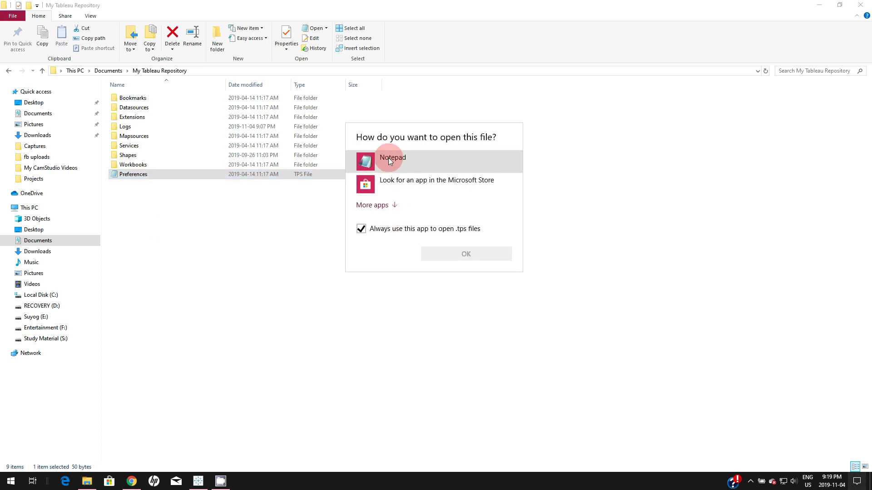
pyautogui.doubleClick(388, 157)
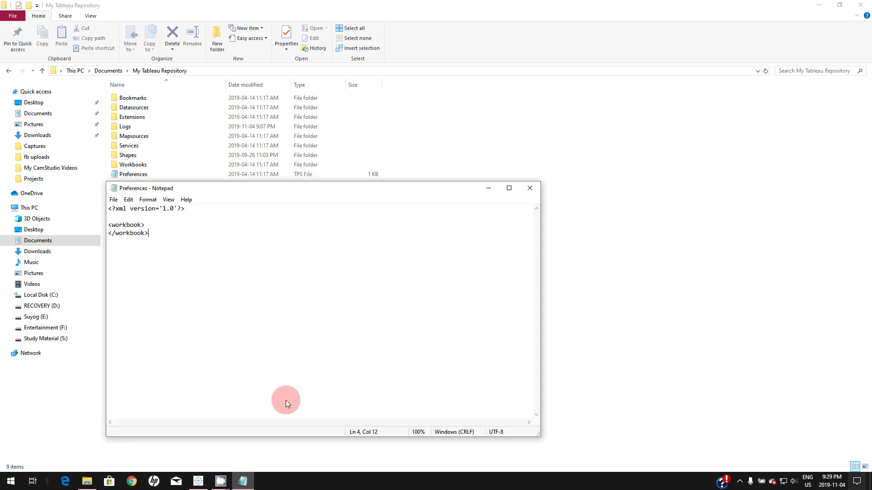
# Add a <preference> tag on a new line inside the <workbook> element
pyautogui.click(151, 229)
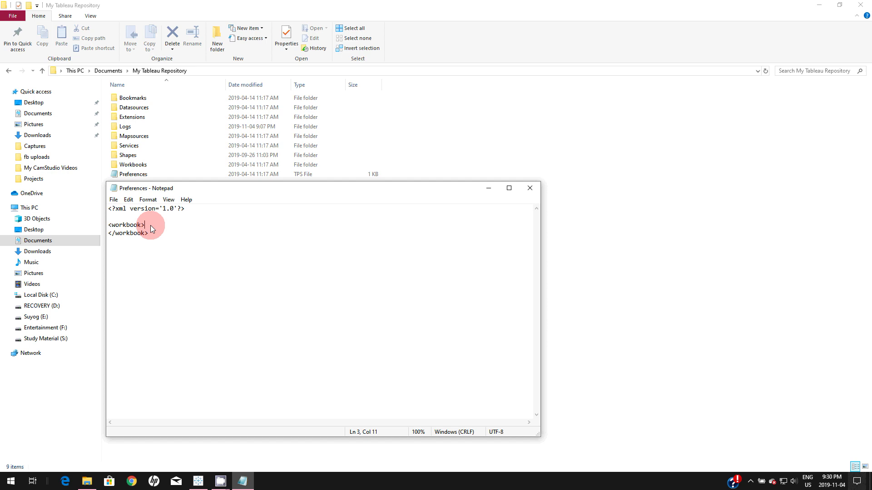
pyautogui.press('Return')
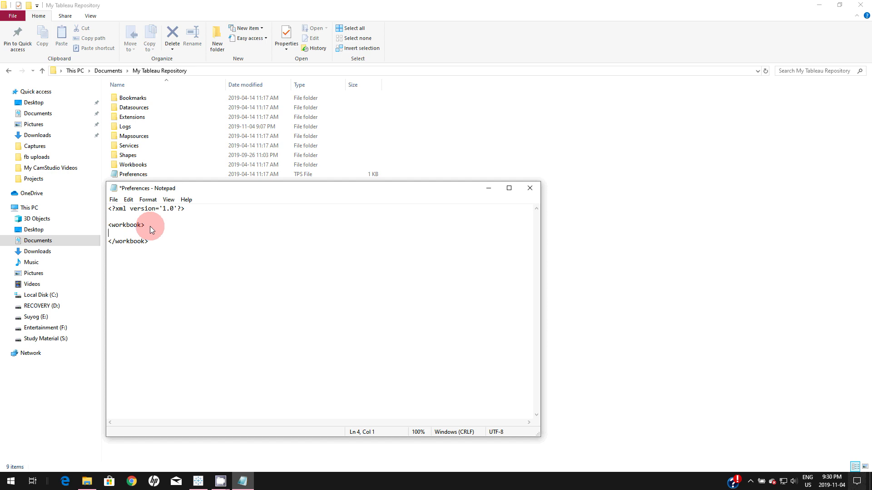
pyautogui.moveTo(145, 226); pyautogui.dragTo(109, 228)
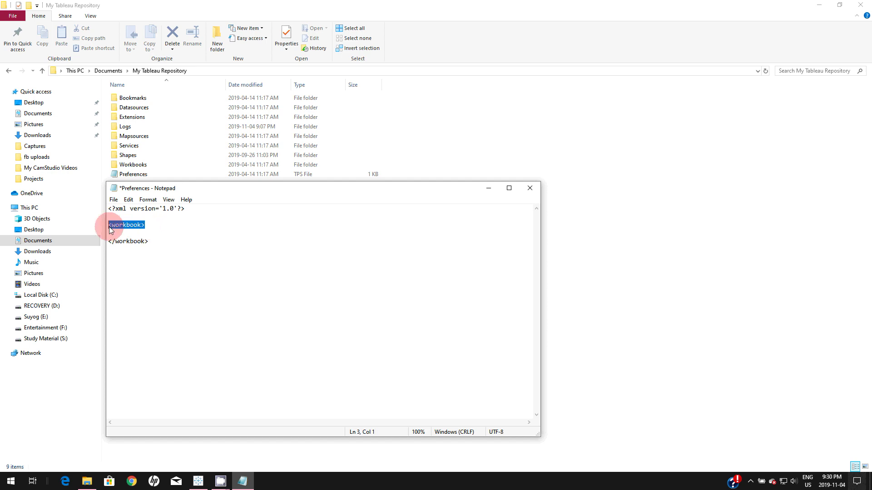
pyautogui.click(154, 241)
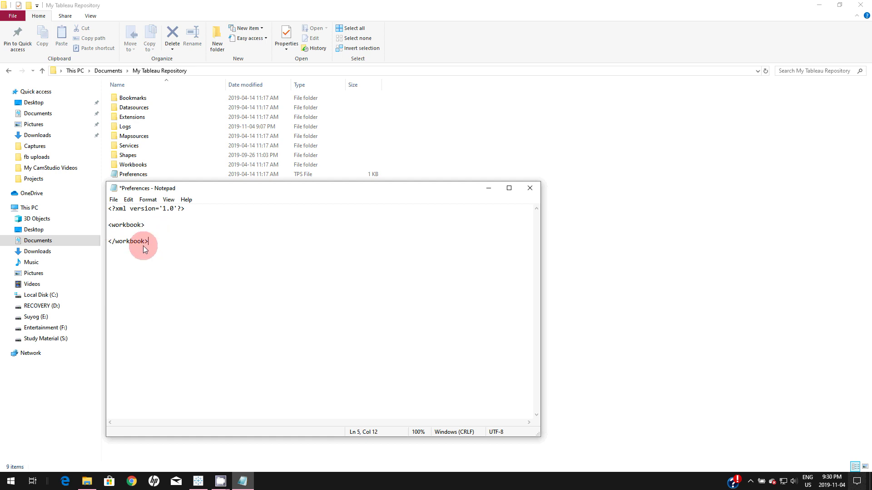
pyautogui.click(115, 234)
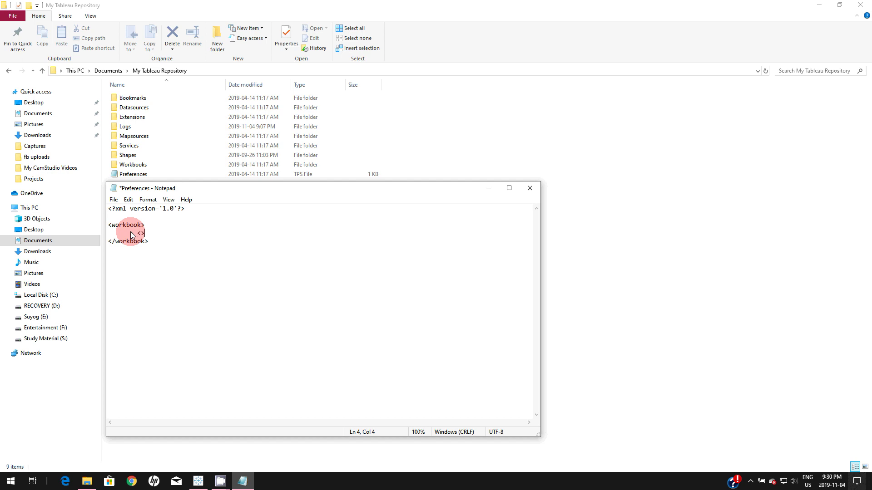
pyautogui.press('BackSpace')
pyautogui.write('preference>')
pyautogui.press('Return')
# Write <color-palette name="Turkey Day Color Palette" type="regular">, pasting the name from the web page
pyautogui.write('<color-pale')
pyautogui.write('tte name')
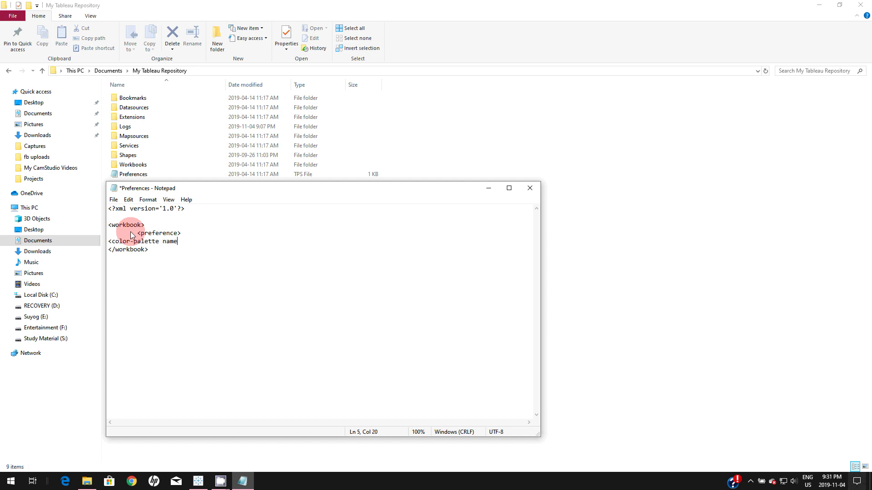
pyautogui.write('="')
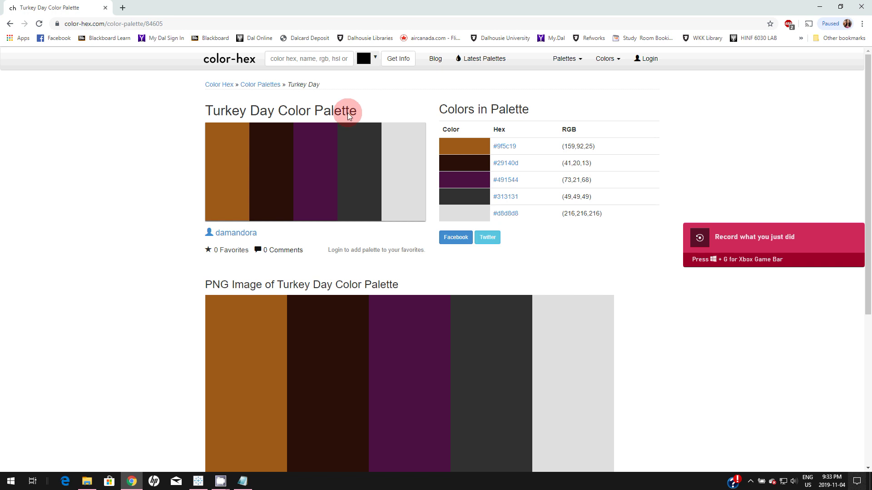
pyautogui.moveTo(356, 110); pyautogui.dragTo(205, 110)
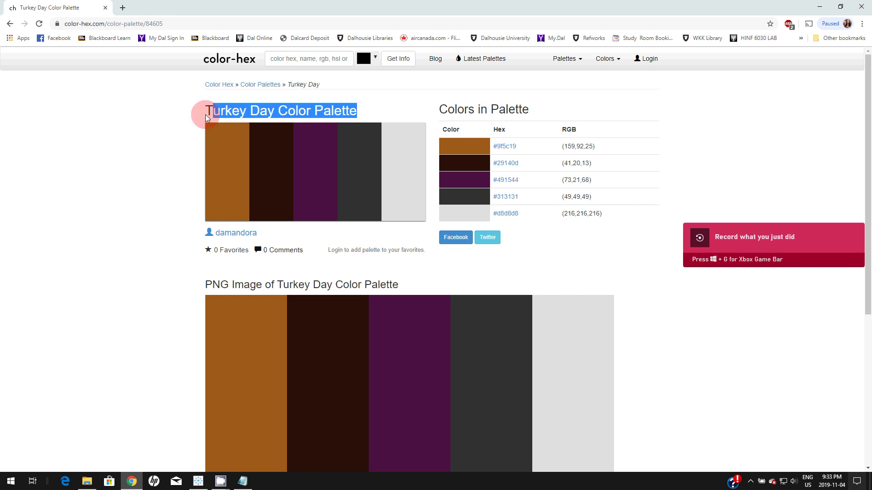
pyautogui.click(243, 481)
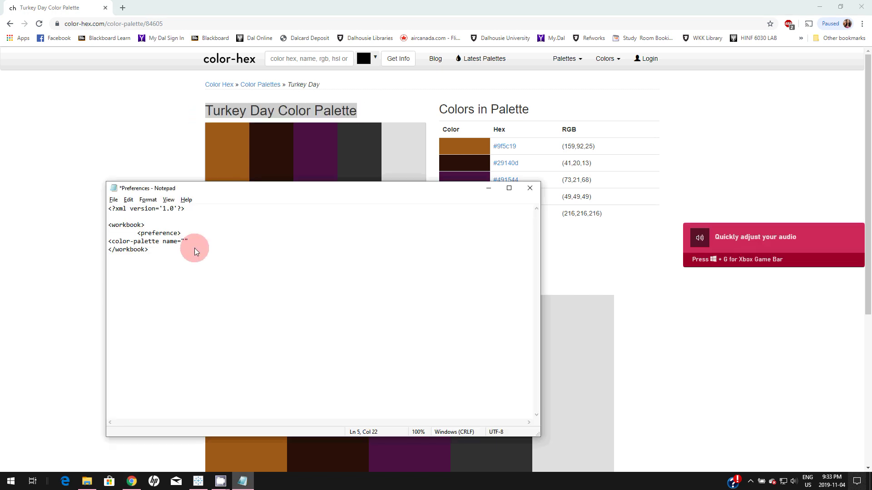
pyautogui.hotkey('ctrl', 'v')
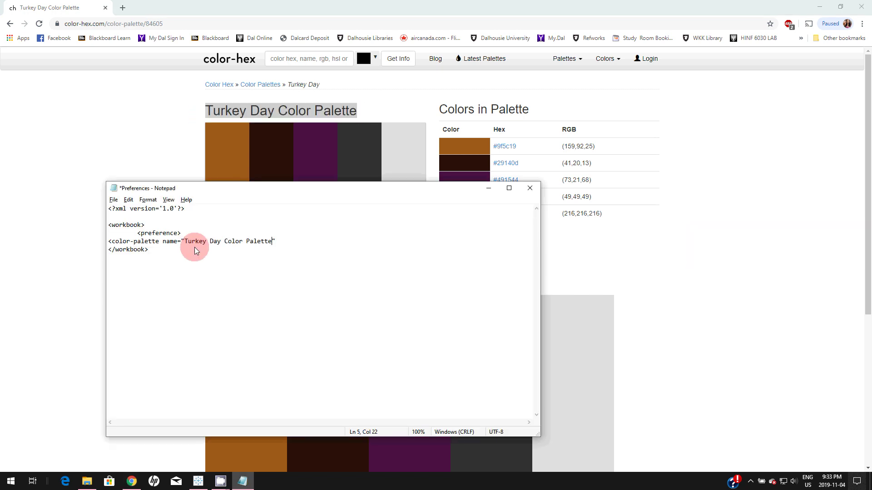
pyautogui.press('End')
pyautogui.write('type=""')
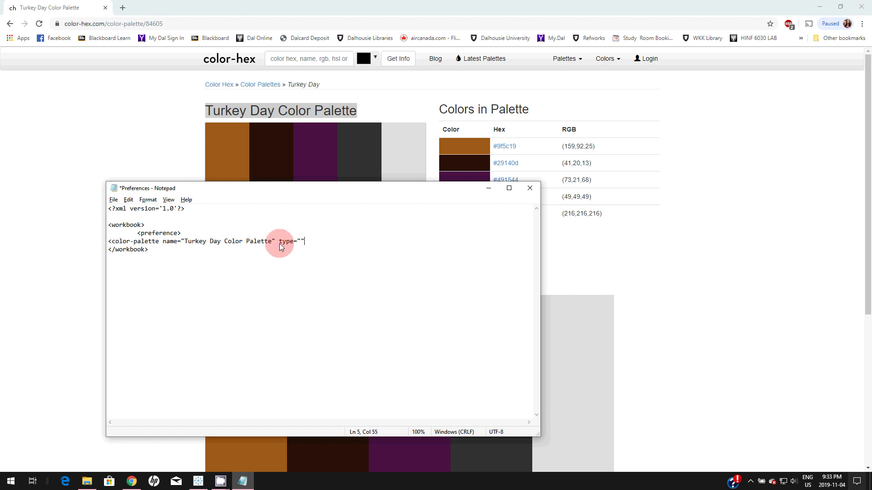
pyautogui.press('Left')
pyautogui.write('regular')
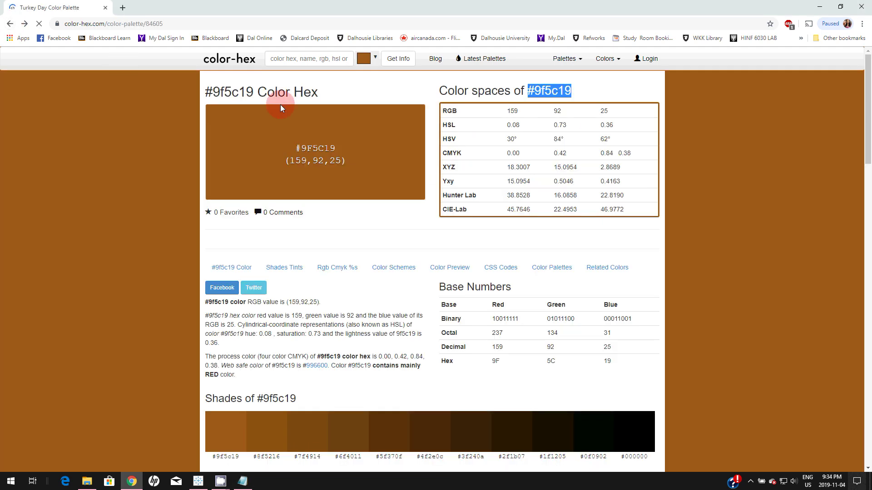
pyautogui.hotkey('alt', 'Left')
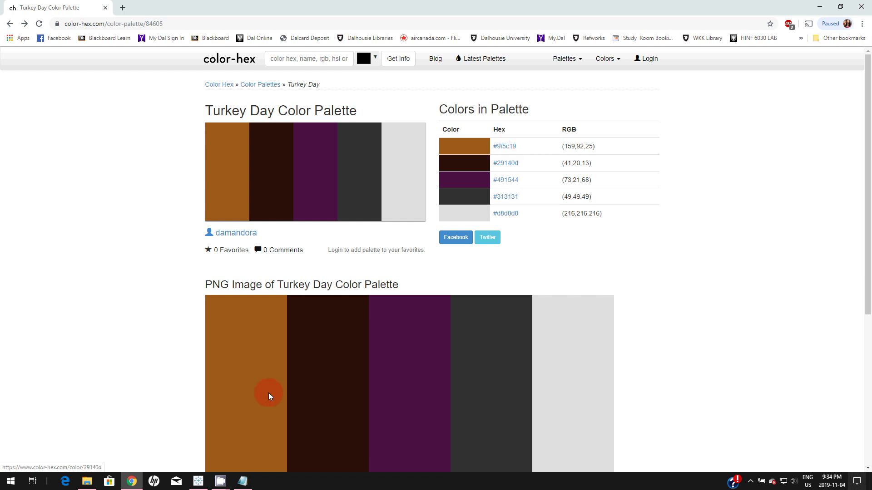
# Paste #9f5c19 into the first colour line and close with </color-palette> and </preference>
pyautogui.click(243, 481)
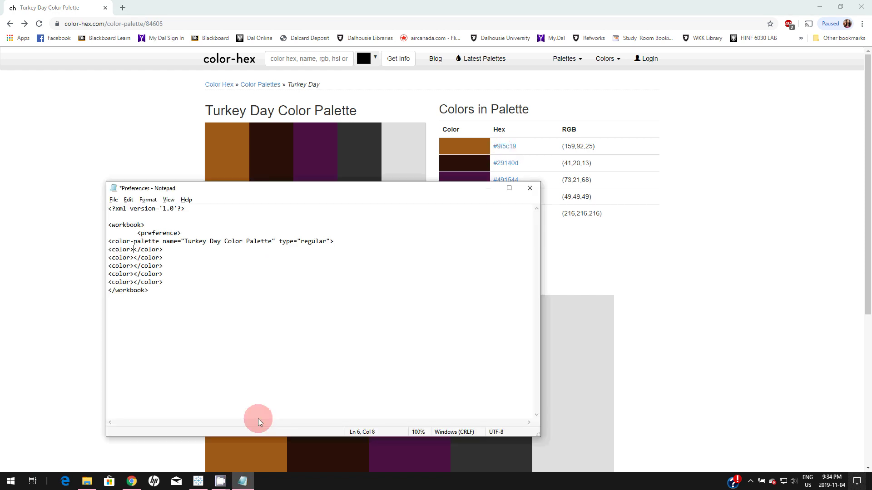
pyautogui.hotkey('ctrl', 'v')
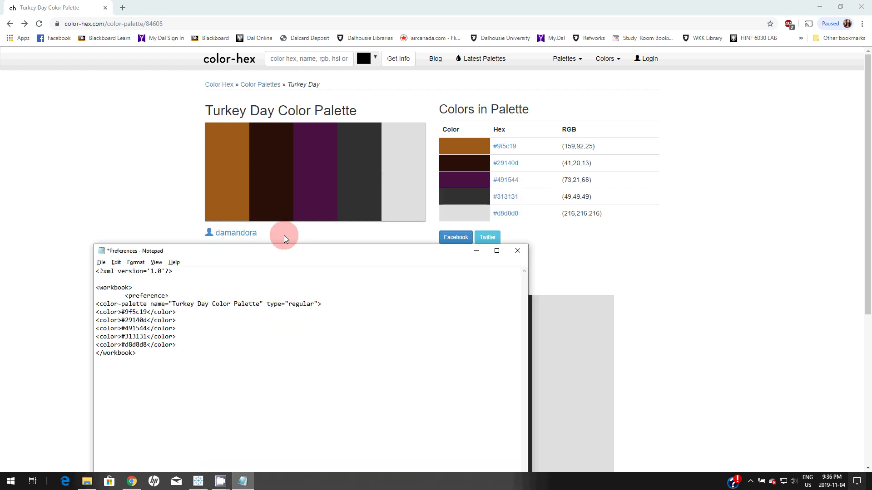
pyautogui.moveTo(319, 251); pyautogui.dragTo(332, 242)
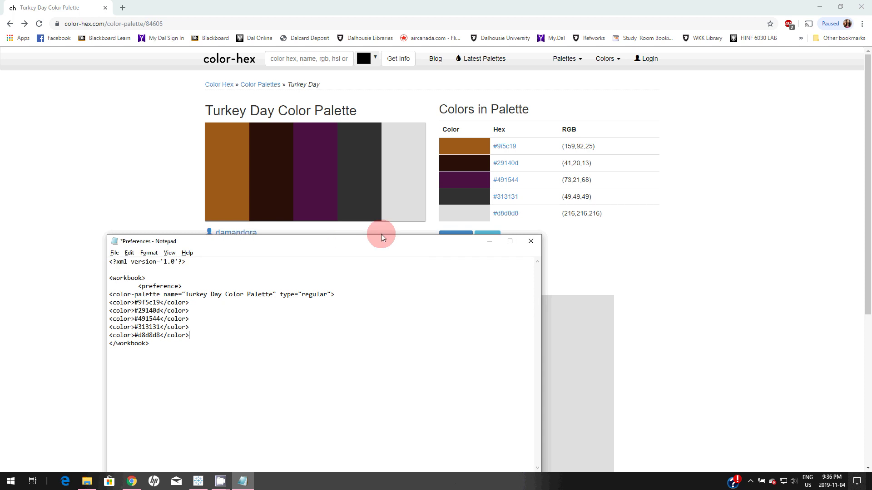
pyautogui.click(202, 339)
pyautogui.press('Return')
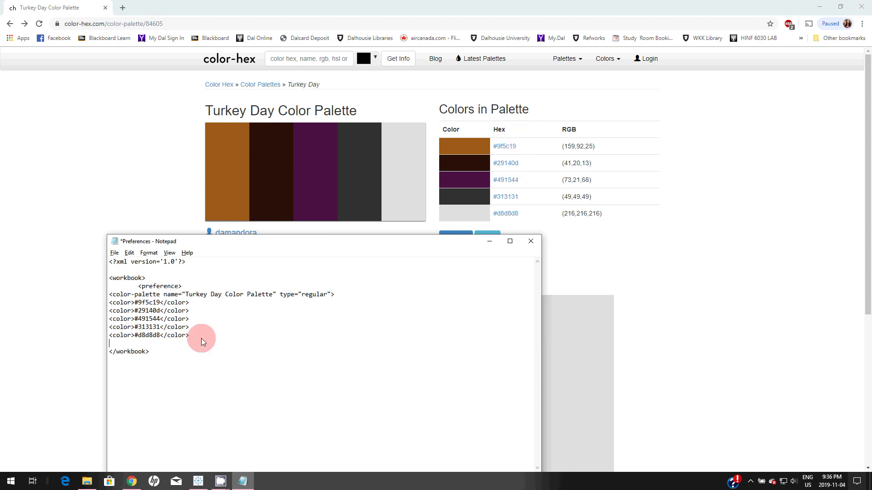
pyautogui.write('</color-palette>')
pyautogui.press('Return')
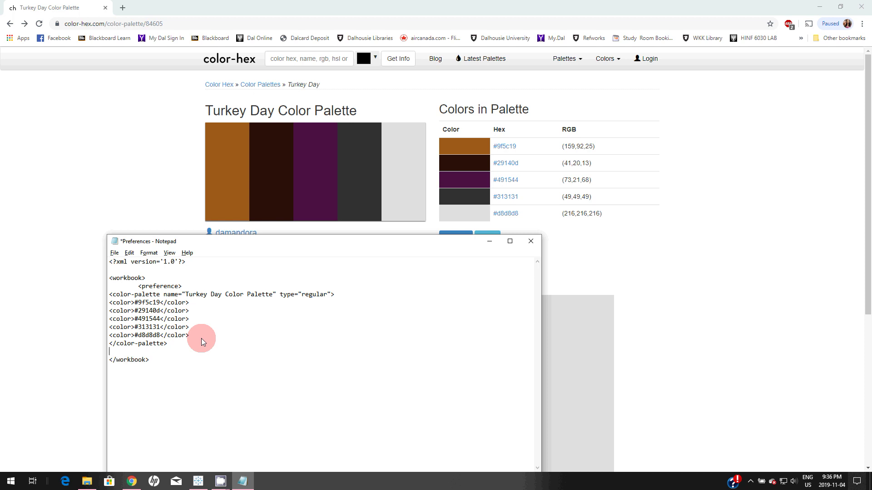
pyautogui.write('</preference>')
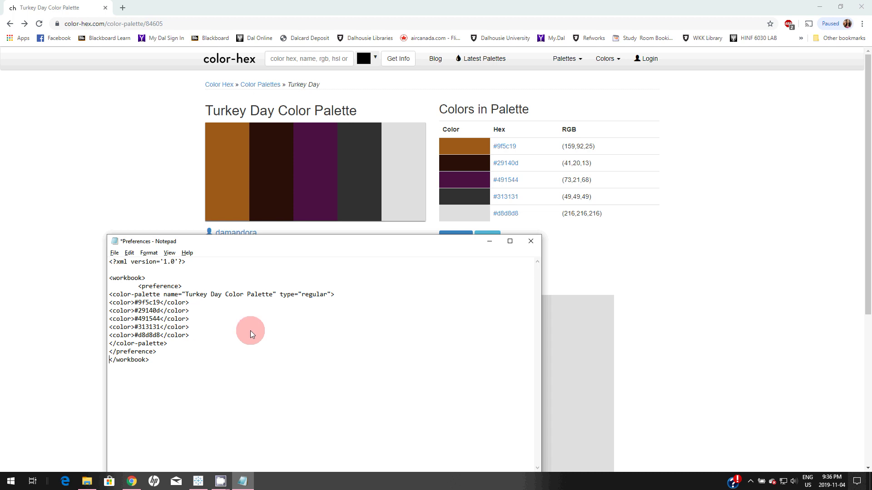
# Review the palette XML, then save Preferences with File > Save and close Notepad
pyautogui.moveTo(157, 362); pyautogui.dragTo(117, 363)
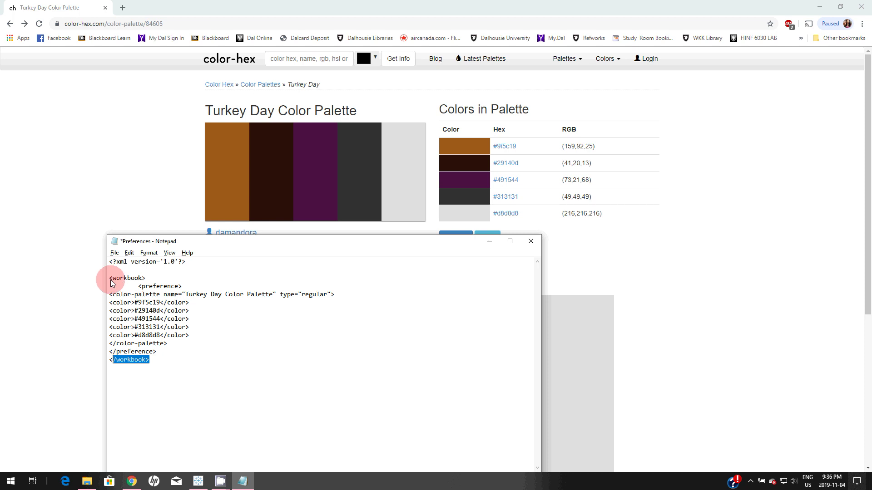
pyautogui.moveTo(110, 278); pyautogui.dragTo(179, 359)
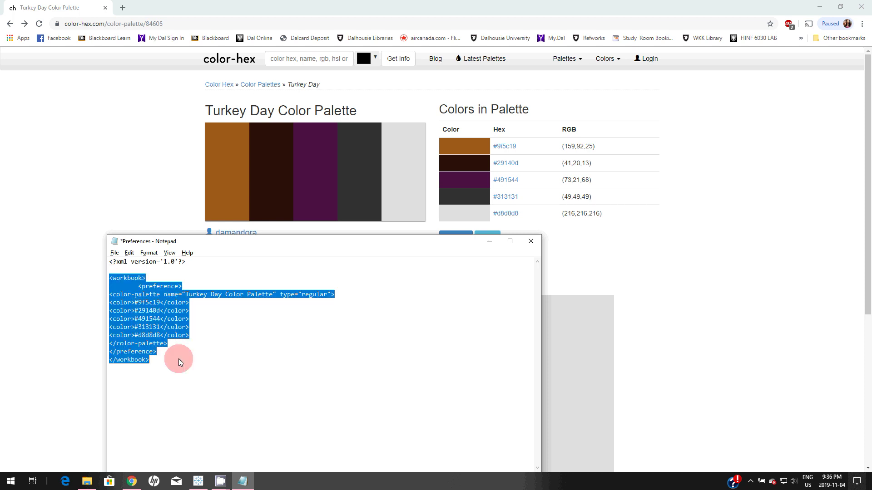
pyautogui.click(227, 327)
pyautogui.moveTo(178, 293); pyautogui.dragTo(117, 297)
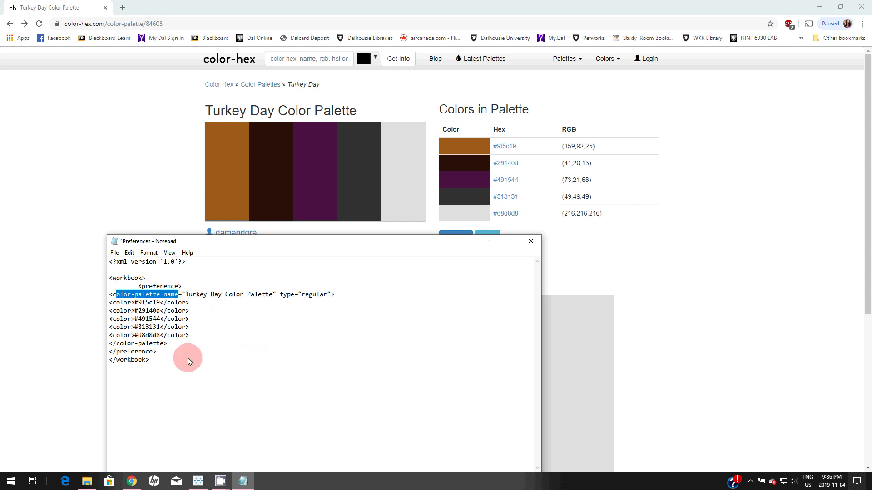
pyautogui.click(151, 361)
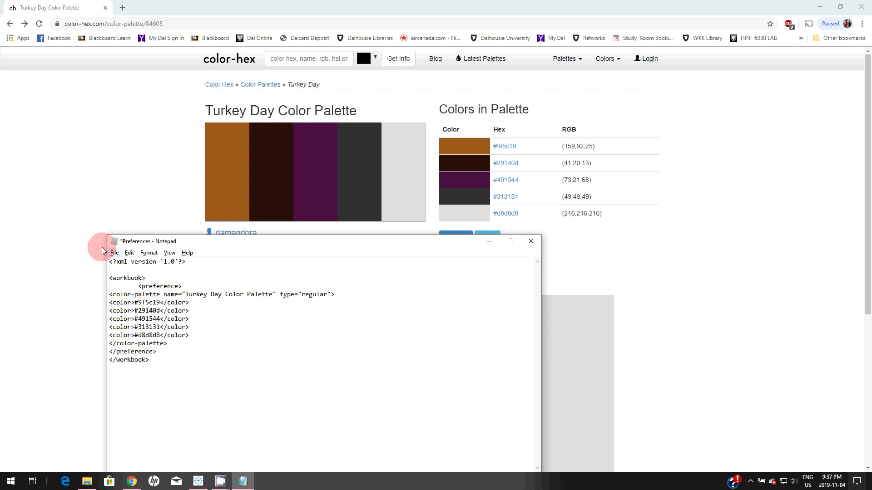
pyautogui.click(116, 254)
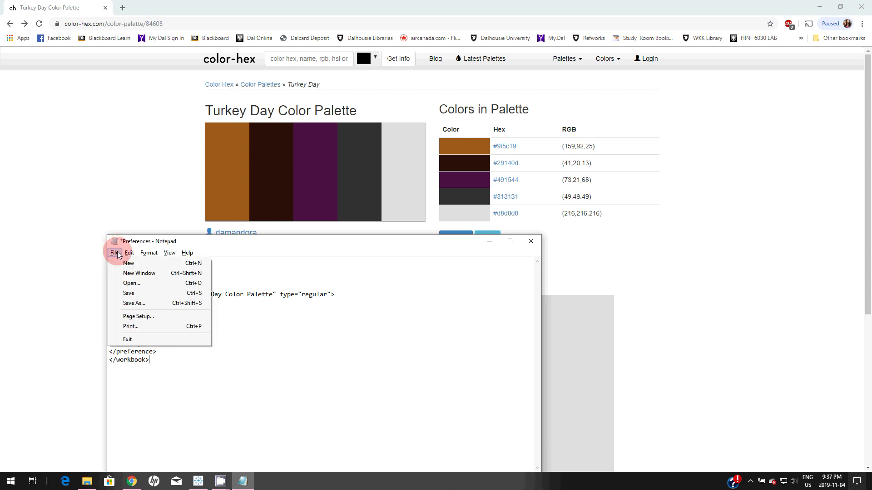
pyautogui.click(132, 294)
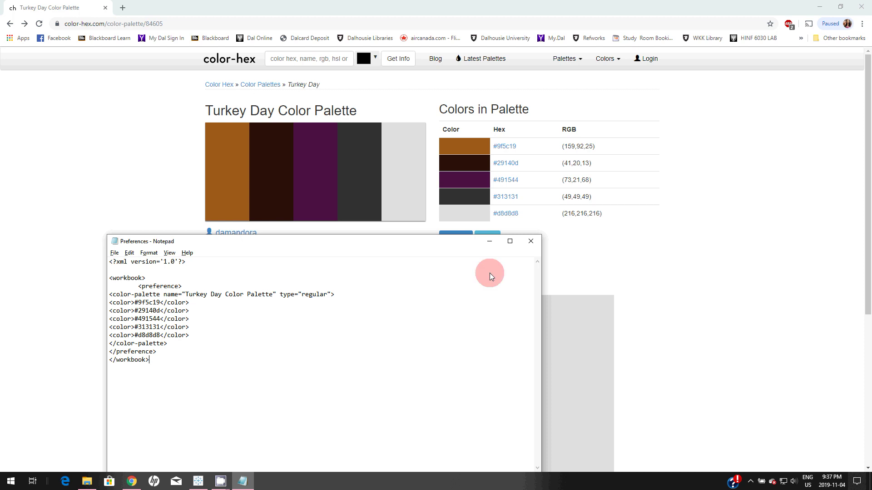
pyautogui.click(530, 241)
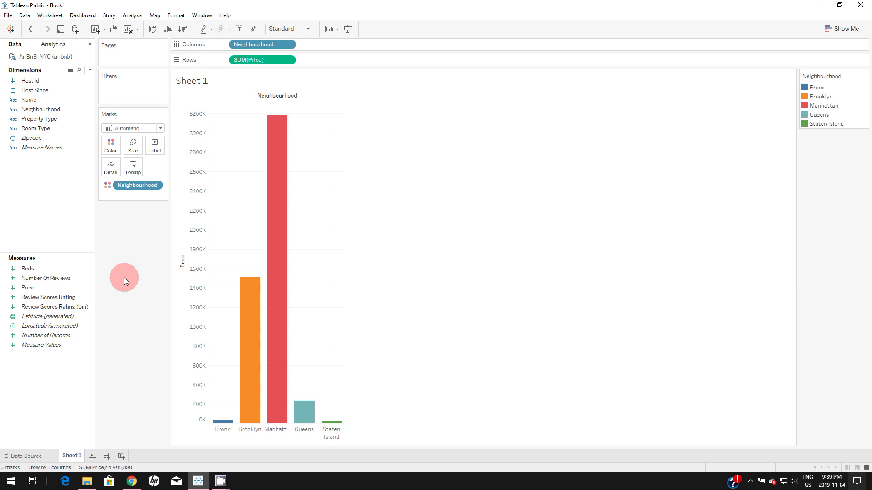
# Close the workbook without saving, reconnect to the airbnb Excel file, and open Sheet 1
pyautogui.hotkey('alt', 'F4')
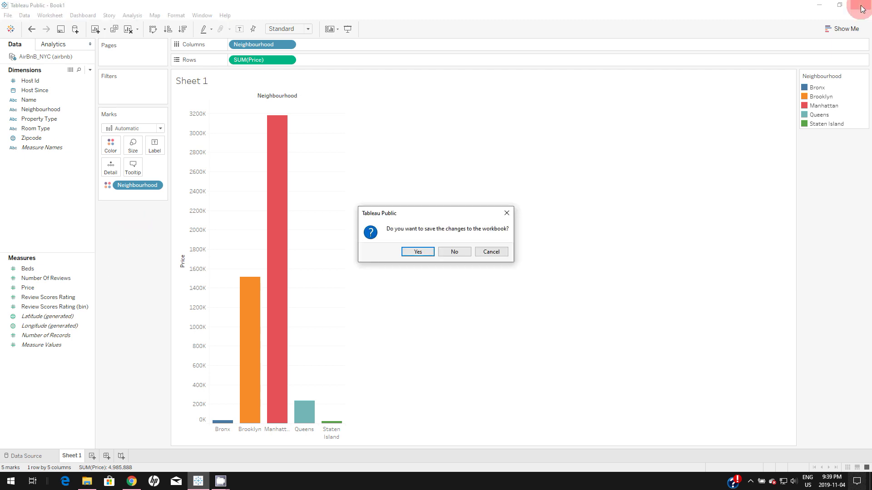
pyautogui.click(451, 254)
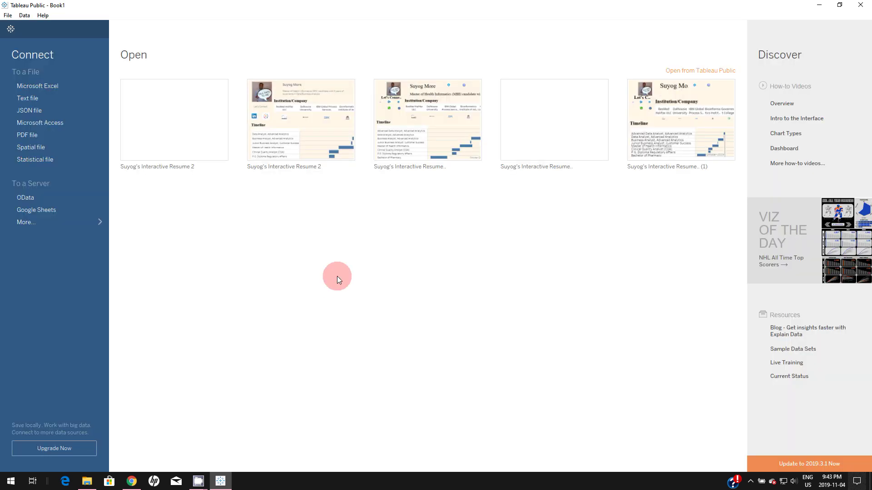
pyautogui.click(60, 90)
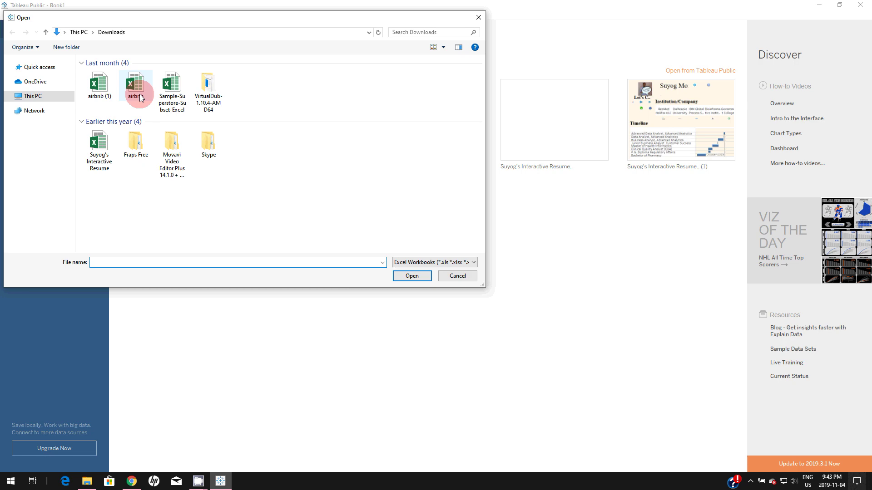
pyautogui.doubleClick(138, 93)
pyautogui.click(71, 457)
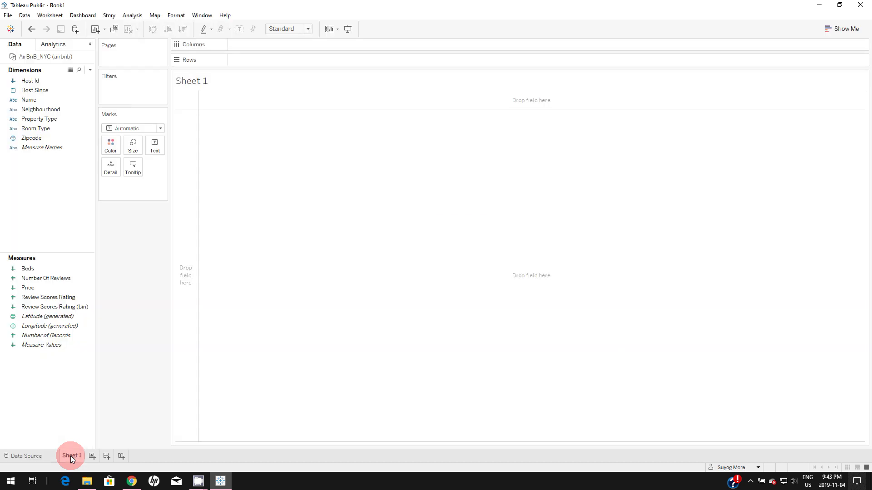
# Place Neighbourhood on Columns and SUM(Price) on Rows as bars
pyautogui.click(48, 91)
pyautogui.moveTo(48, 109)
pyautogui.mouseDown()
pyautogui.moveTo(244, 81)
pyautogui.moveTo(258, 47)
pyautogui.mouseUp()
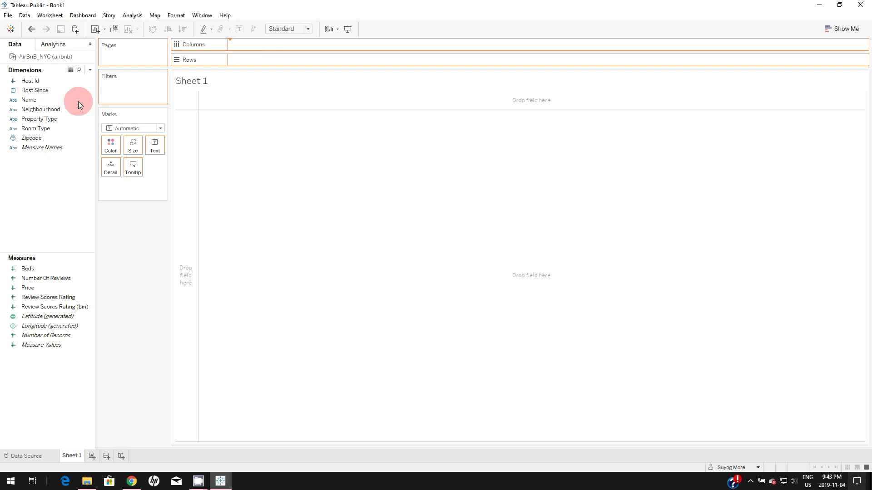
pyautogui.click(28, 288)
pyautogui.moveTo(271, 172)
pyautogui.mouseDown()
pyautogui.moveTo(331, 63)
pyautogui.moveTo(264, 64)
pyautogui.mouseUp()
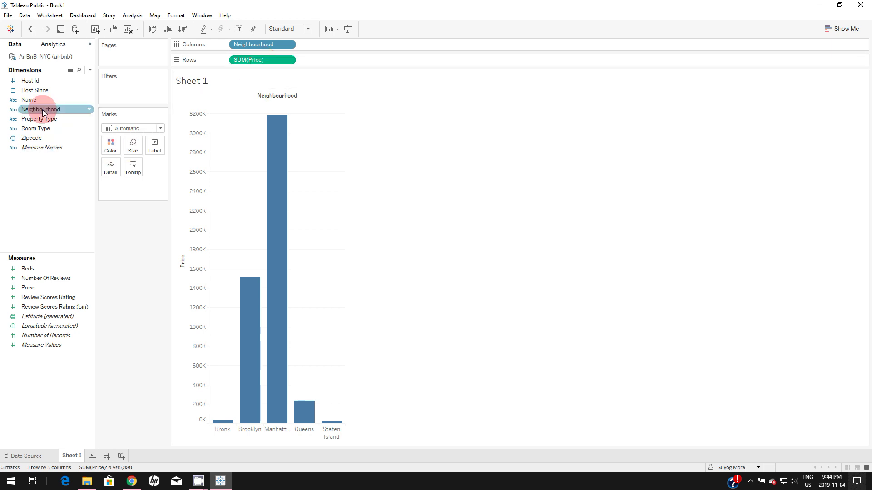
# Colour the bars by Neighbourhood and choose Turkey Day Color Palette in Edit Colors
pyautogui.moveTo(41, 109); pyautogui.dragTo(110, 148)
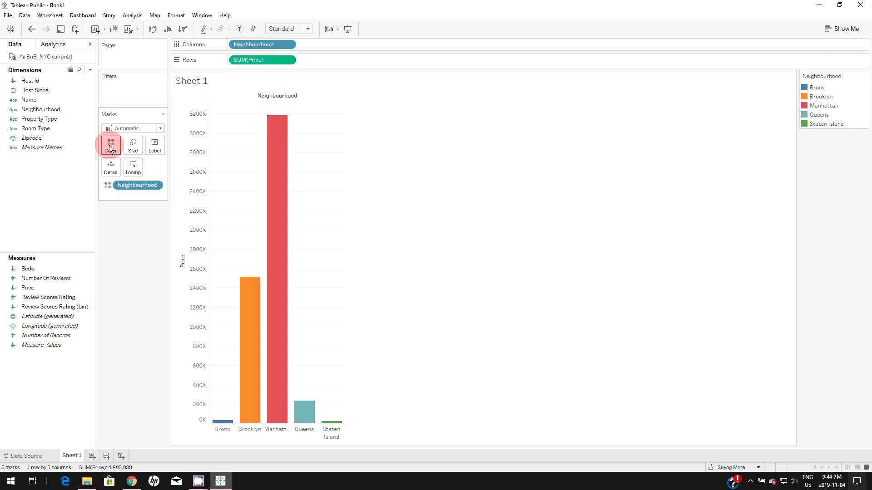
pyautogui.click(112, 149)
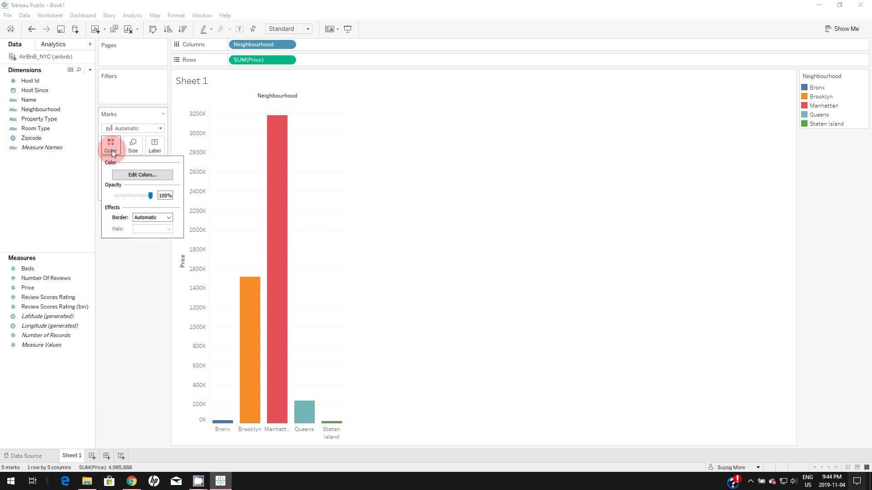
pyautogui.click(111, 149)
pyautogui.click(111, 149)
pyautogui.click(127, 175)
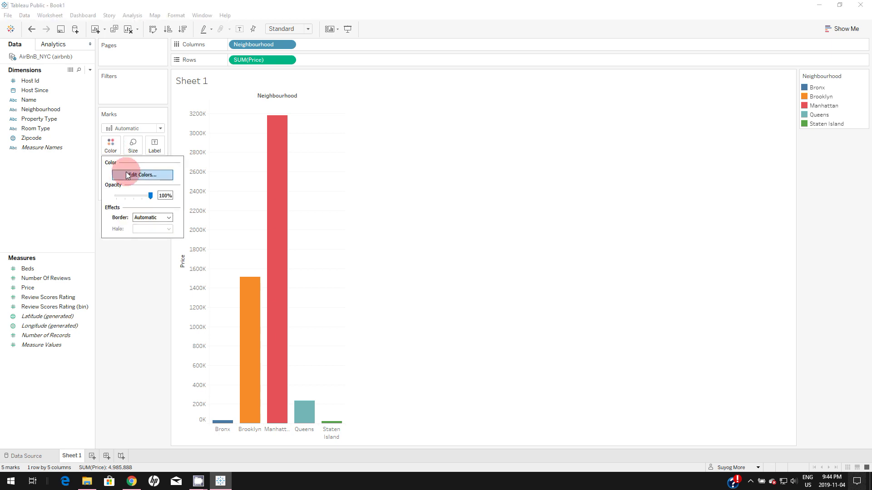
pyautogui.click(461, 164)
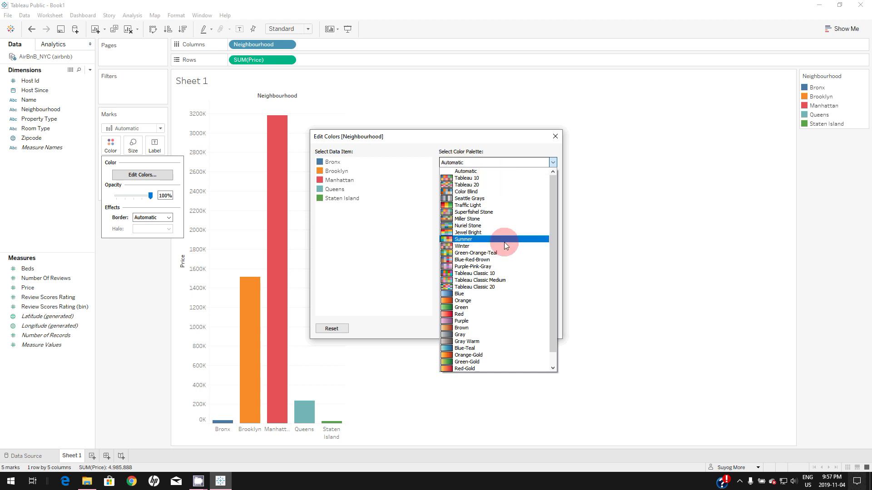
pyautogui.scroll(-1, 507, 271)
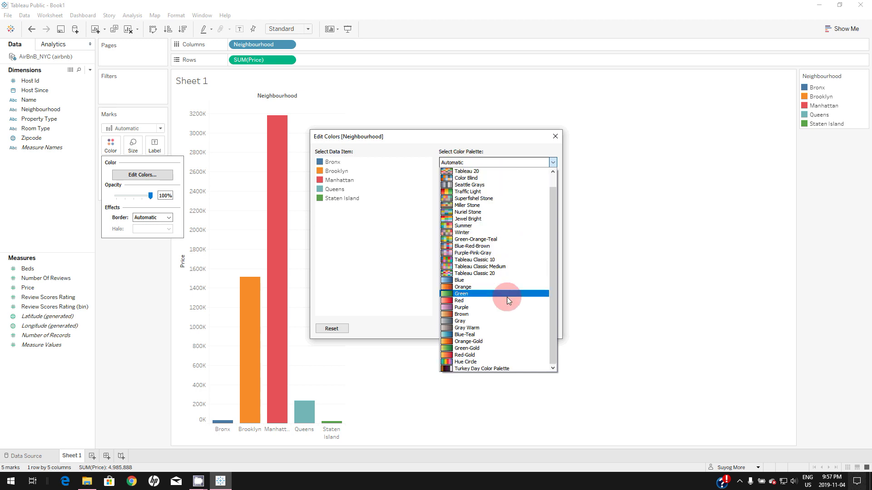
pyautogui.click(467, 366)
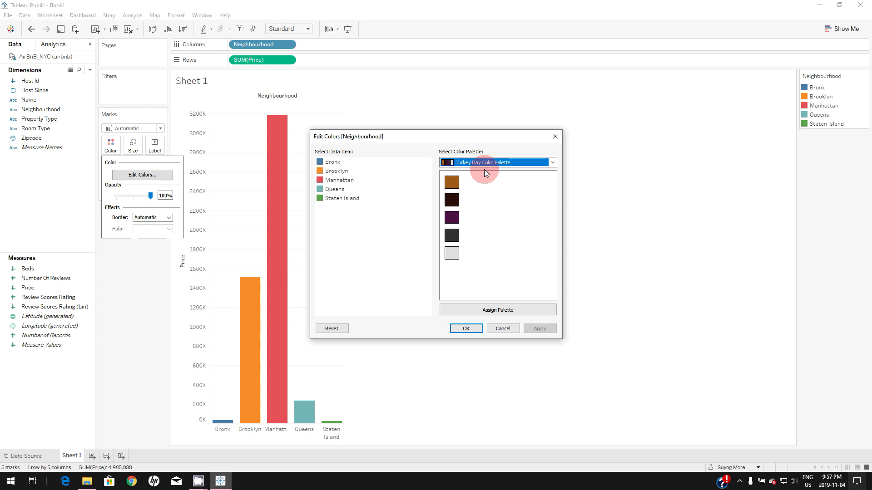
pyautogui.click(92, 484)
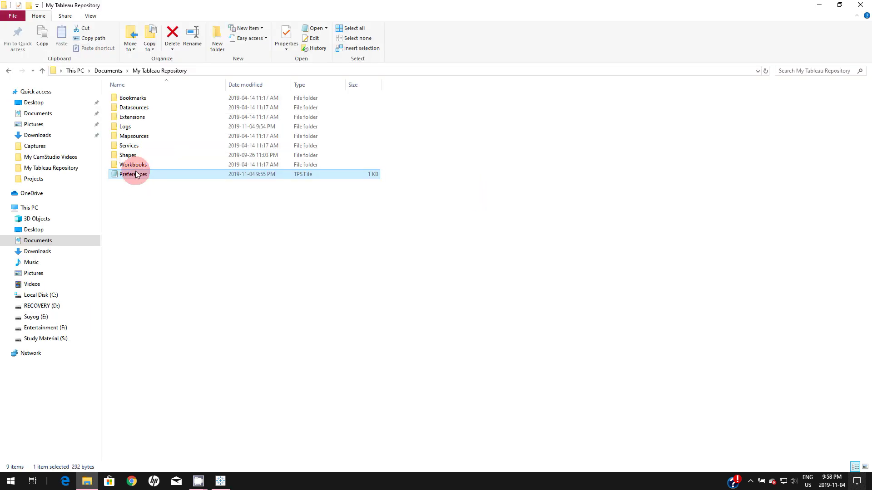
pyautogui.moveTo(140, 177)
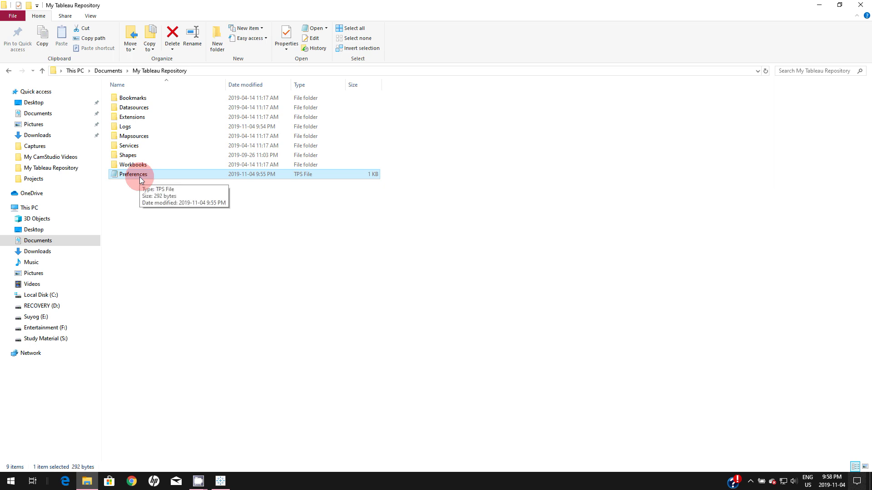
pyautogui.click(220, 481)
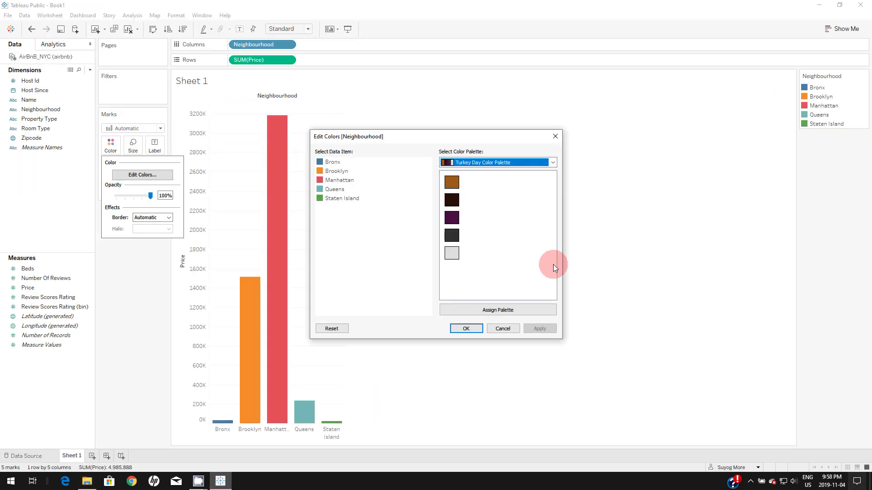